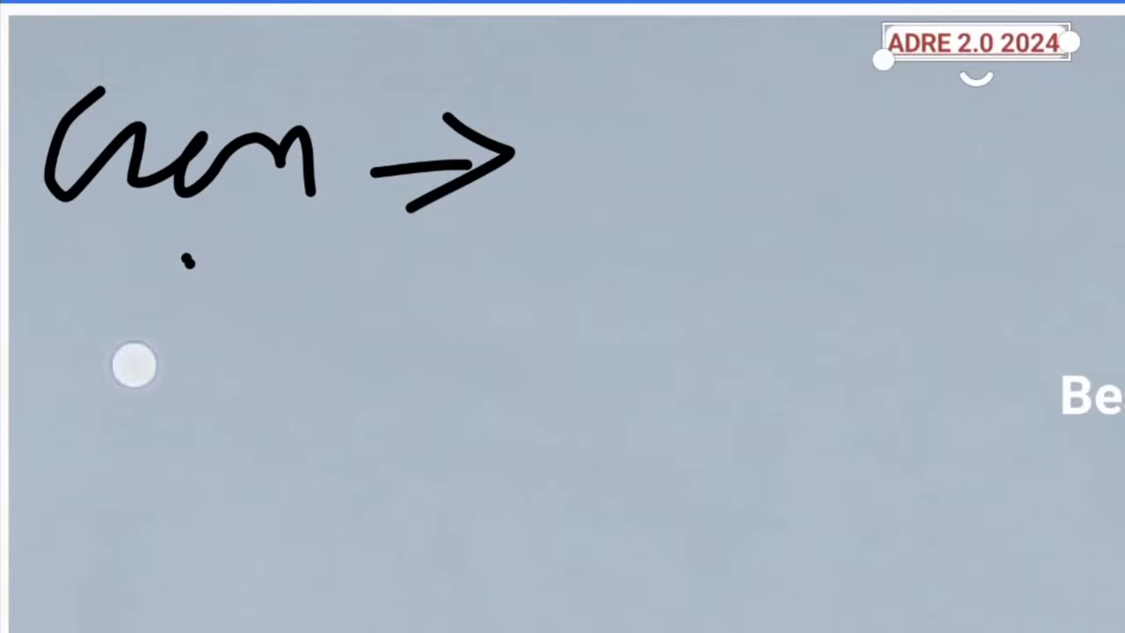
Step: Sketch a tick, bars and T-shaped draft below 'Gen', then undo its last strokes
left_click_drag(123, 382, 316, 325)
left_click_drag(363, 330, 356, 404)
left_click_drag(406, 326, 413, 409)
left_click_drag(482, 321, 475, 426)
left_click_drag(369, 426, 629, 301)
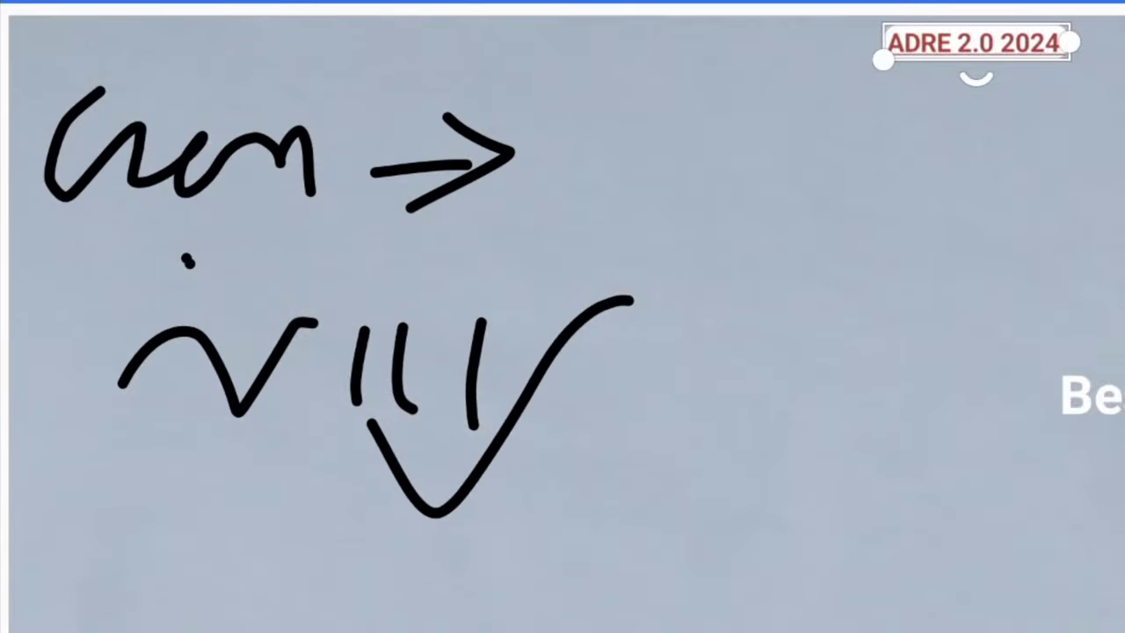
left_click_drag(674, 375, 795, 304)
left_click_drag(739, 325, 748, 457)
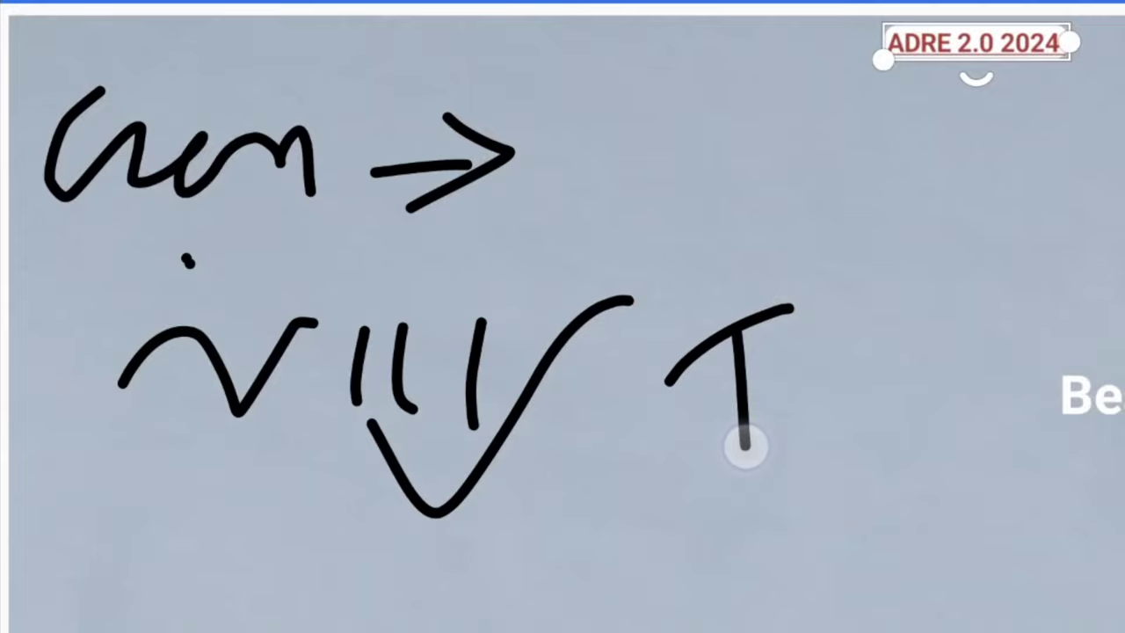
left_click_drag(595, 378, 667, 550)
left_click_drag(845, 263, 866, 396)
mouse_move(857, 453)
left_mouse_down()
mouse_move(949, 517)
mouse_move(1033, 237)
left_mouse_up()
key("ctrl+z")
key("ctrl+z")
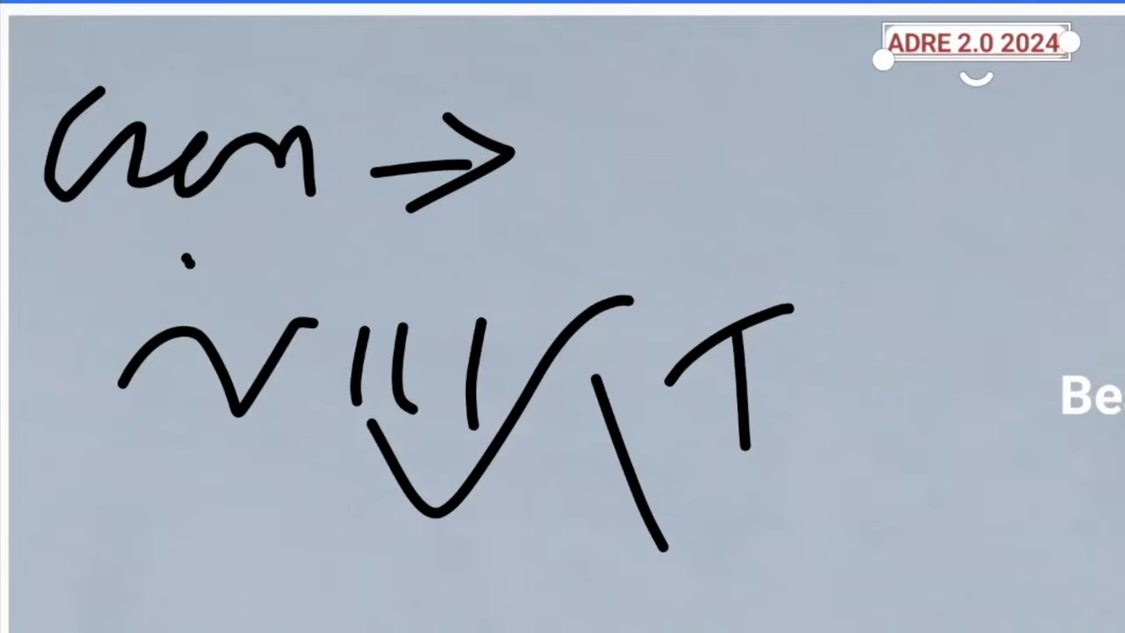
key("ctrl+z")
key("ctrl+z")
key("ctrl+z")
key("ctrl+z")
key("ctrl+z")
key("ctrl+z")
key("ctrl+z")
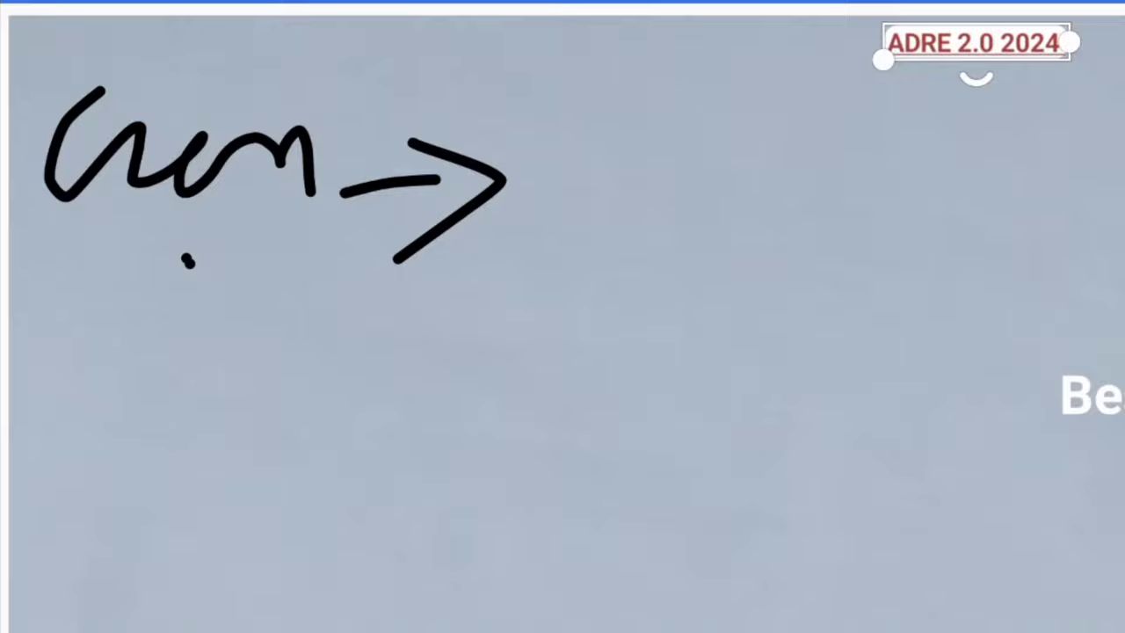
Step: Write a new line draft below 'Gen' with digits after the arrow
mouse_move(194, 480)
left_mouse_down()
mouse_move(299, 440)
mouse_move(343, 378)
left_mouse_up()
left_click_drag(378, 365, 418, 440)
left_click_drag(470, 347, 474, 448)
left_click_drag(523, 343, 532, 439)
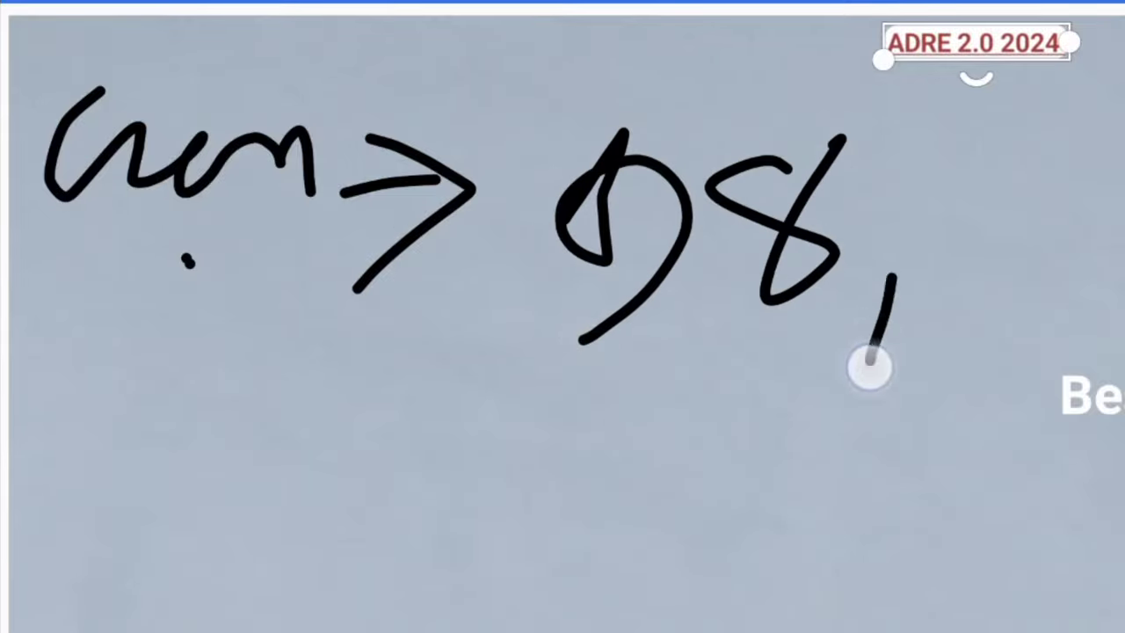
left_click_drag(914, 194, 967, 330)
left_click_drag(1059, 159, 1054, 237)
mouse_move(629, 347)
left_mouse_down()
mouse_move(848, 246)
mouse_move(747, 352)
mouse_move(939, 246)
left_mouse_up()
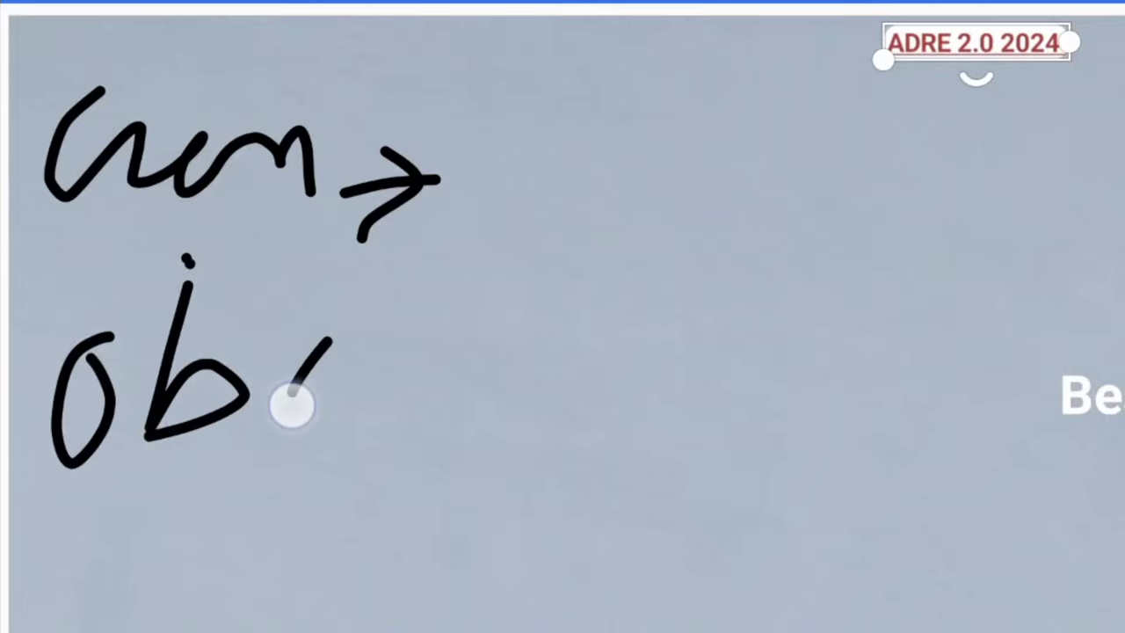
Step: Write 'Obc → 82' below 'Gen', then undo it back to a lone 0
left_click_drag(330, 339, 408, 378)
left_click_drag(475, 308, 448, 378)
left_click_drag(560, 343, 444, 457)
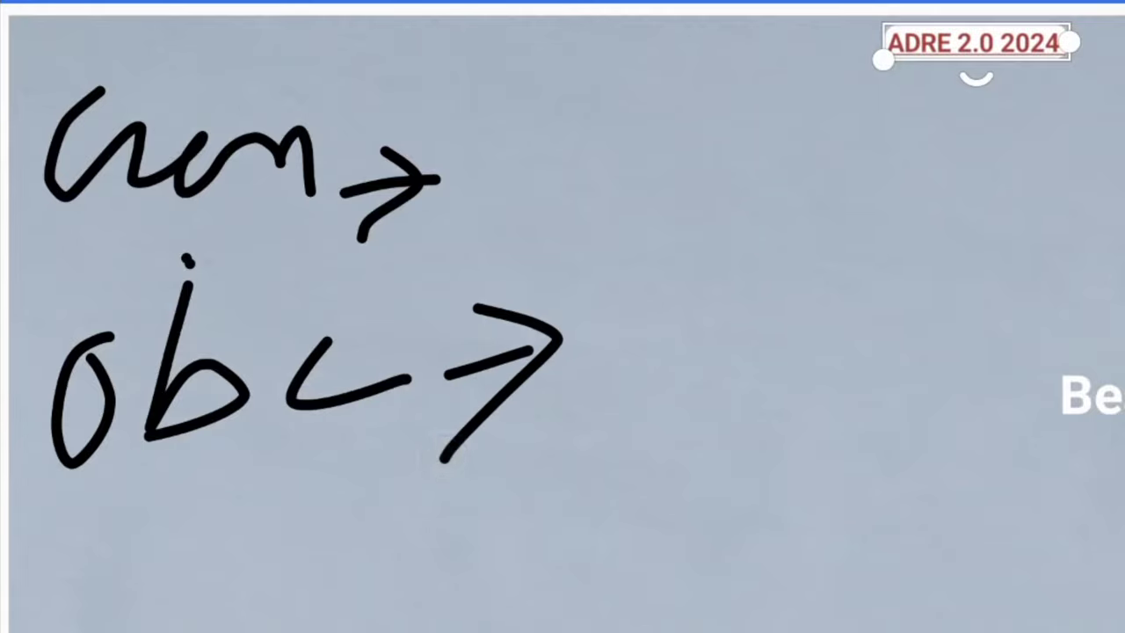
mouse_move(699, 257)
left_mouse_down()
mouse_move(738, 253)
mouse_move(888, 413)
left_mouse_up()
left_click_drag(981, 233, 918, 330)
mouse_move(1020, 299)
left_mouse_down()
mouse_move(1103, 268)
mouse_move(1123, 280)
left_mouse_up()
key("ctrl+z")
key("ctrl+z")
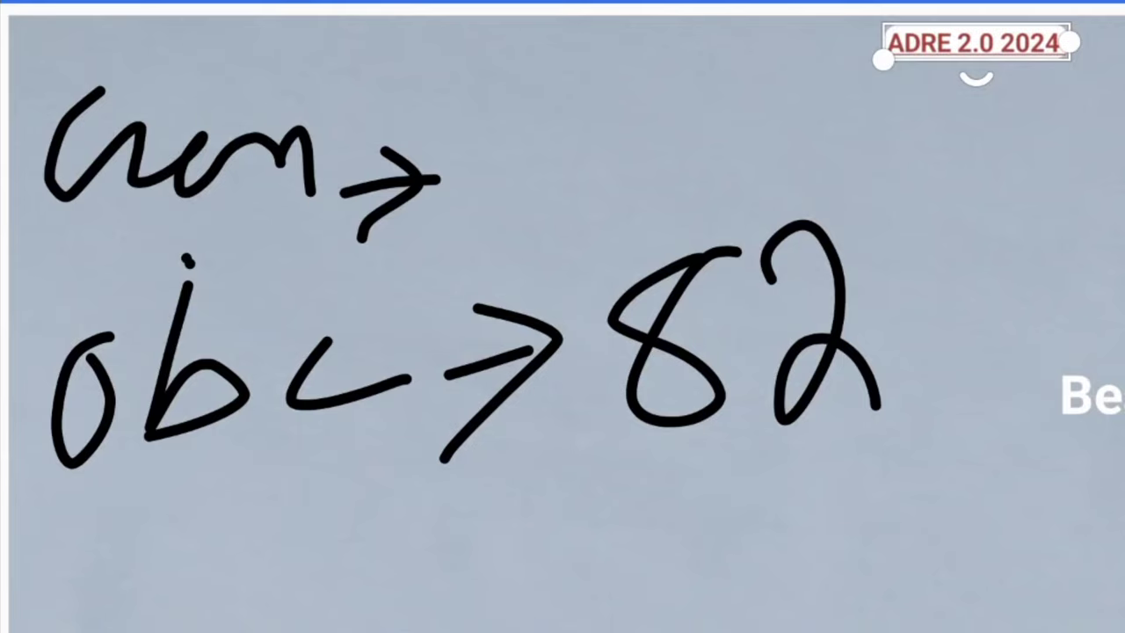
key("ctrl+z")
key("ctrl+z")
key("ctrl+z")
Step: Remove the OBC label and write 'SC, ST →' below 'Gen'
key("ctrl+z")
key("ctrl+z")
key("ctrl+z")
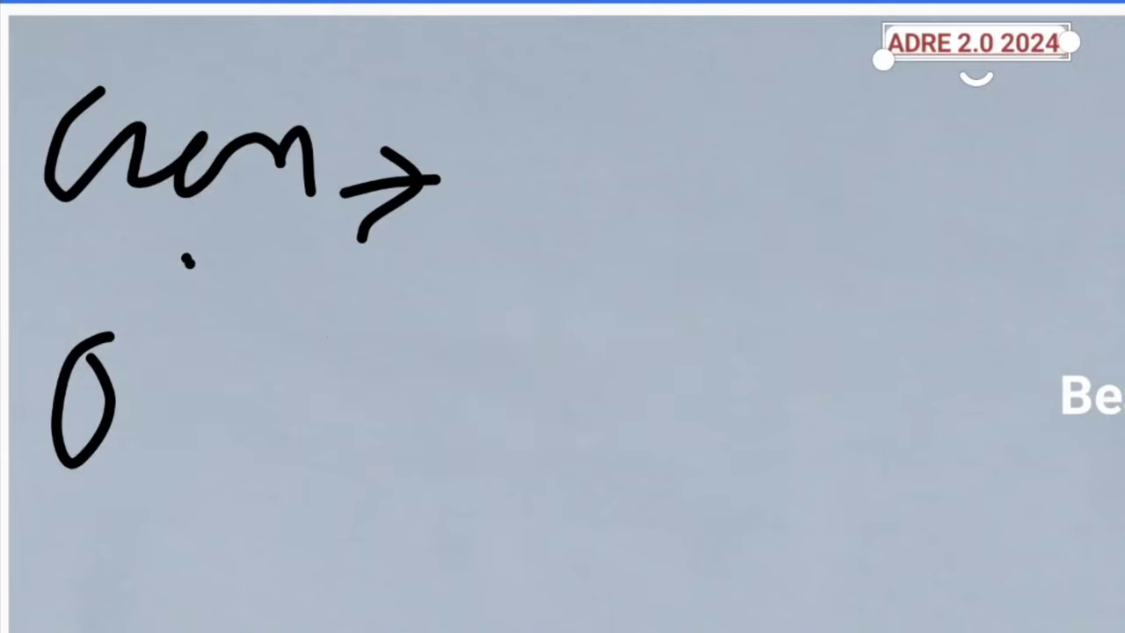
key("ctrl+z")
left_click_drag(176, 299, 149, 448)
left_click_drag(339, 281, 387, 352)
left_click_drag(484, 338, 431, 413)
left_click_drag(589, 220, 560, 369)
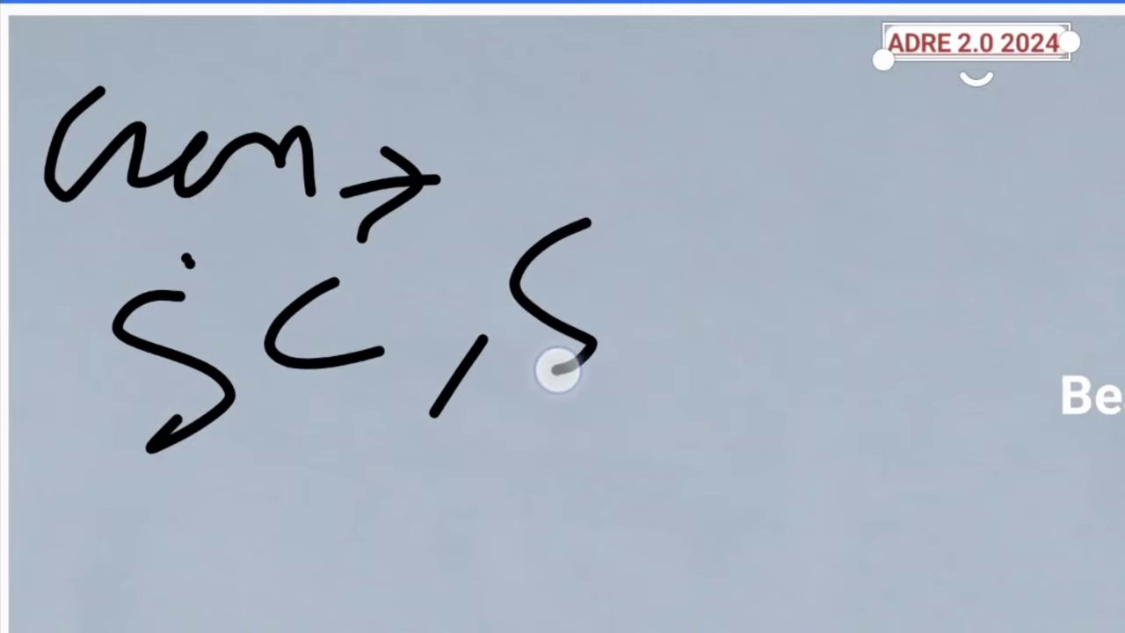
left_click_drag(668, 211, 633, 387)
left_click_drag(620, 264, 686, 255)
left_click_drag(783, 263, 752, 404)
left_click_drag(734, 334, 813, 290)
Step: Write 80 with a 7 beneath it, then undo the SC, ST draft
left_click_drag(958, 189, 879, 299)
mouse_move(1020, 198)
left_mouse_down()
mouse_move(983, 222)
mouse_move(1059, 206)
mouse_move(1028, 255)
left_mouse_up()
left_click_drag(875, 422, 910, 506)
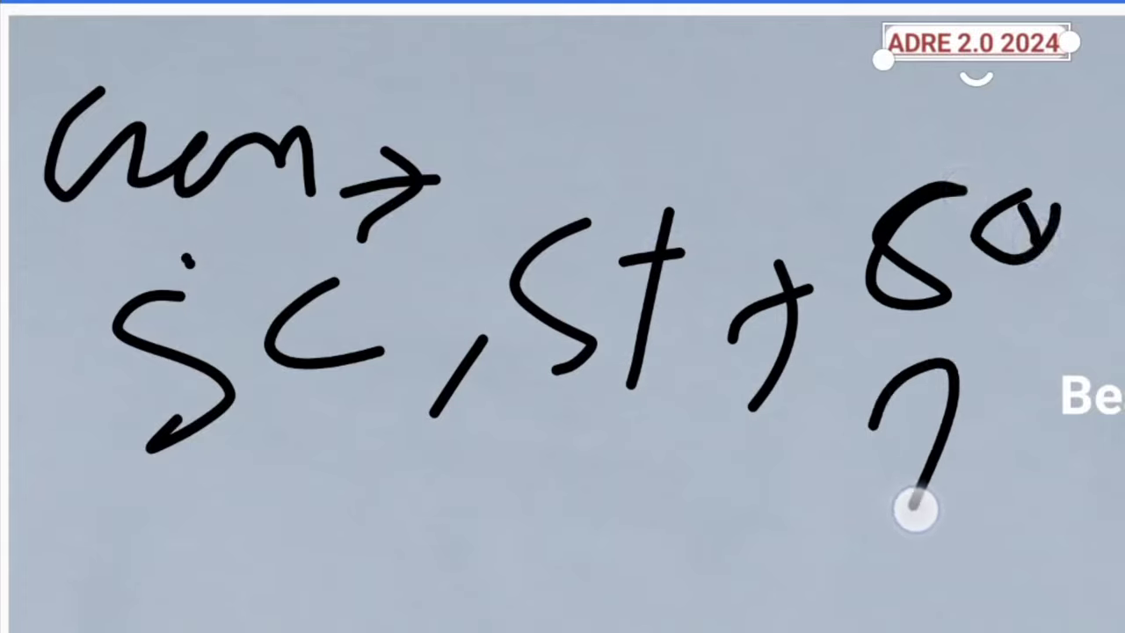
mouse_move(1007, 351)
left_mouse_down()
mouse_move(1002, 439)
mouse_move(1073, 326)
left_mouse_up()
key("ctrl+z")
key("ctrl+z")
key("ctrl+z")
key("ctrl+z")
key("ctrl+z")
key("ctrl+z")
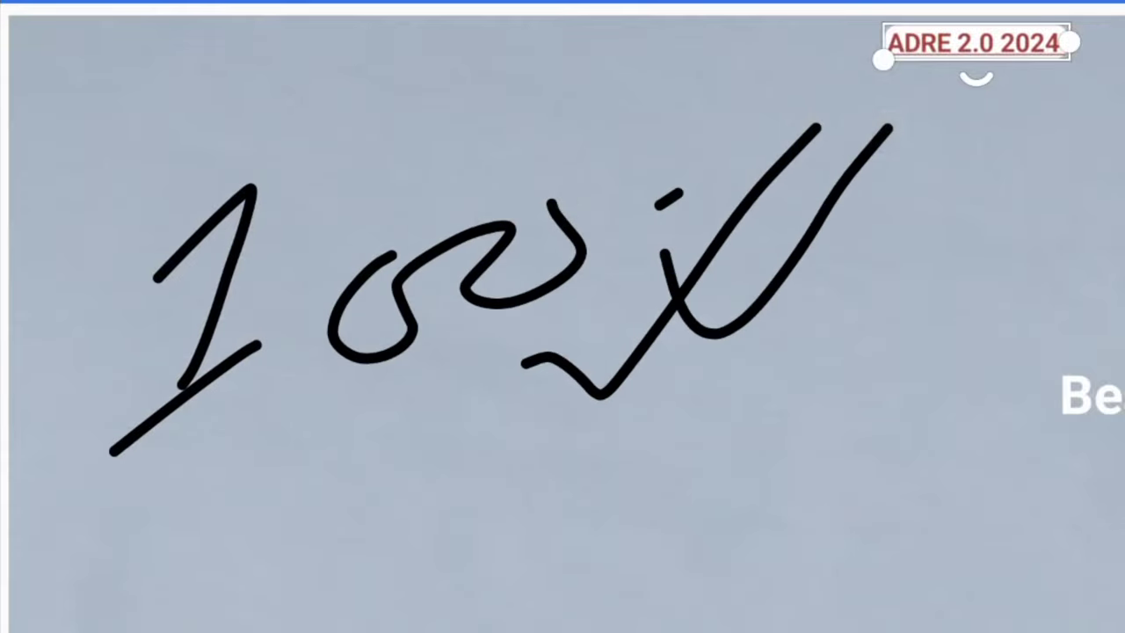
Step: Extend the check flourish after the 1 and write 7·80 with a check
left_click_drag(651, 259, 800, 211)
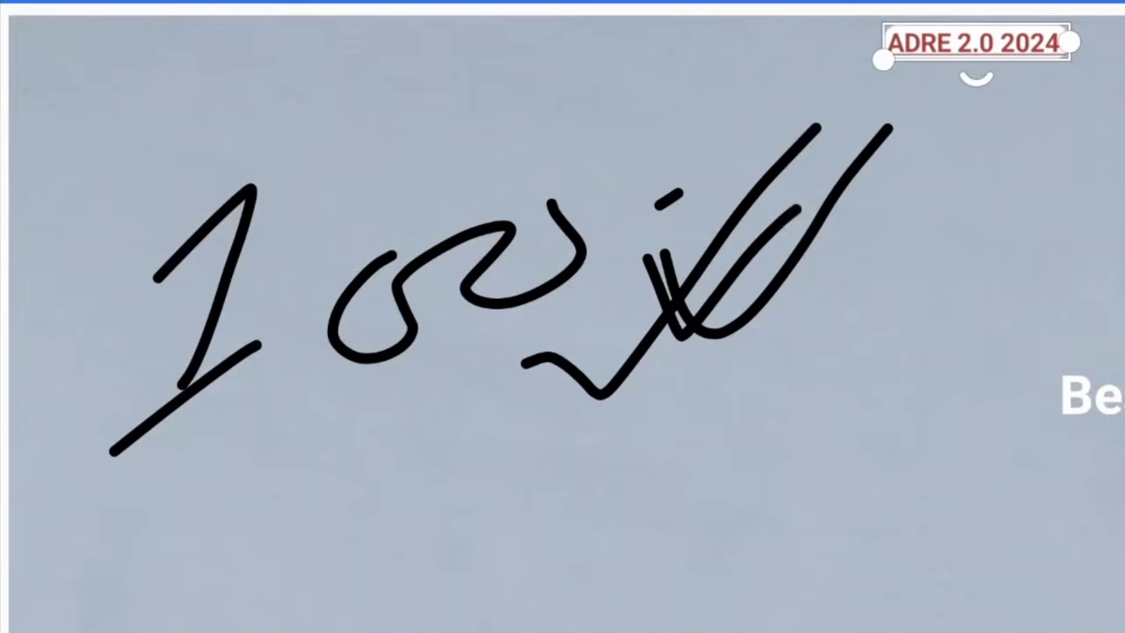
left_click_drag(861, 299, 888, 457)
left_click_drag(963, 285, 967, 383)
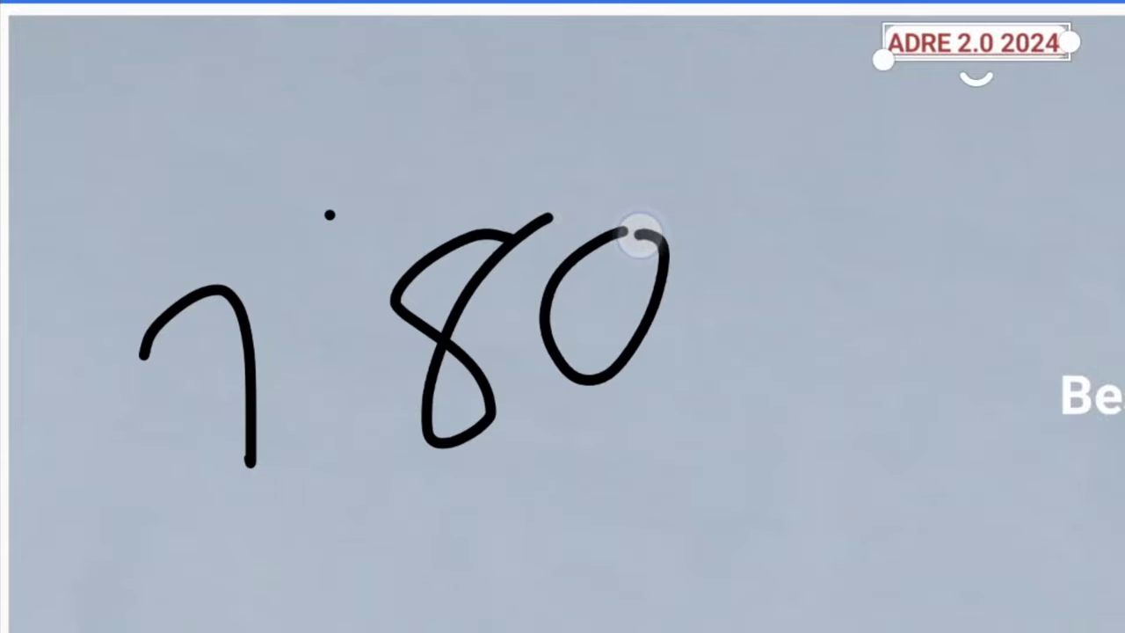
left_click_drag(686, 352, 866, 241)
left_click_drag(790, 280, 958, 202)
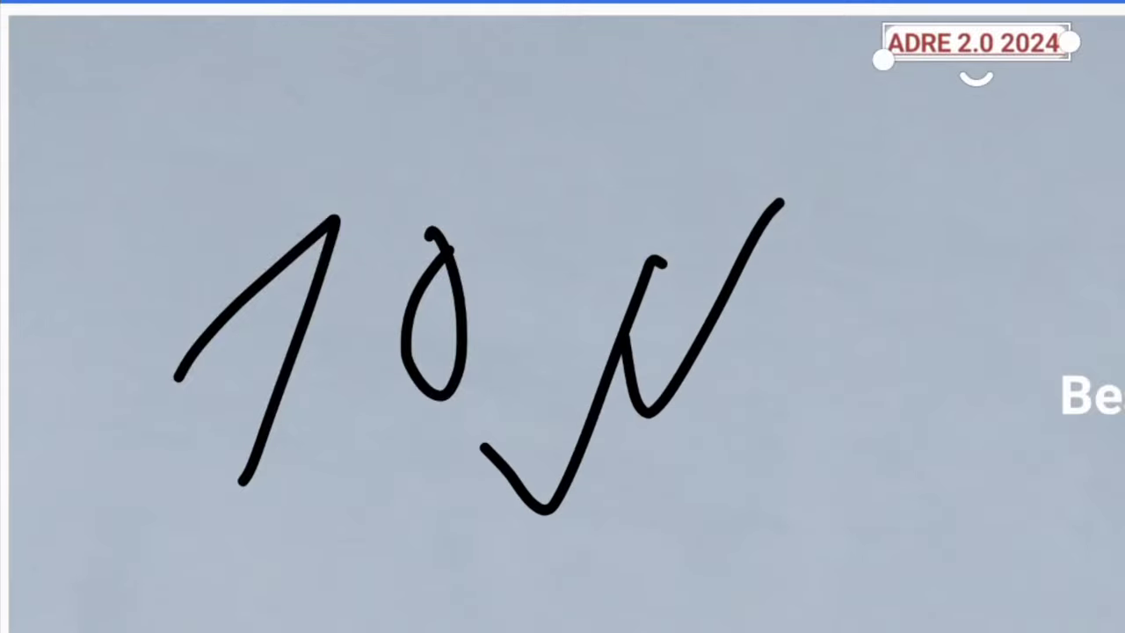
Step: Write letters of a cursive word right of the check, then undo them
left_click_drag(866, 197, 879, 505)
left_click_drag(831, 281, 871, 299)
mouse_move(918, 246)
left_mouse_down()
mouse_move(998, 228)
mouse_move(1042, 308)
left_mouse_up()
key("ctrl+z")
key("ctrl+z")
key("ctrl+z")
key("ctrl+z")
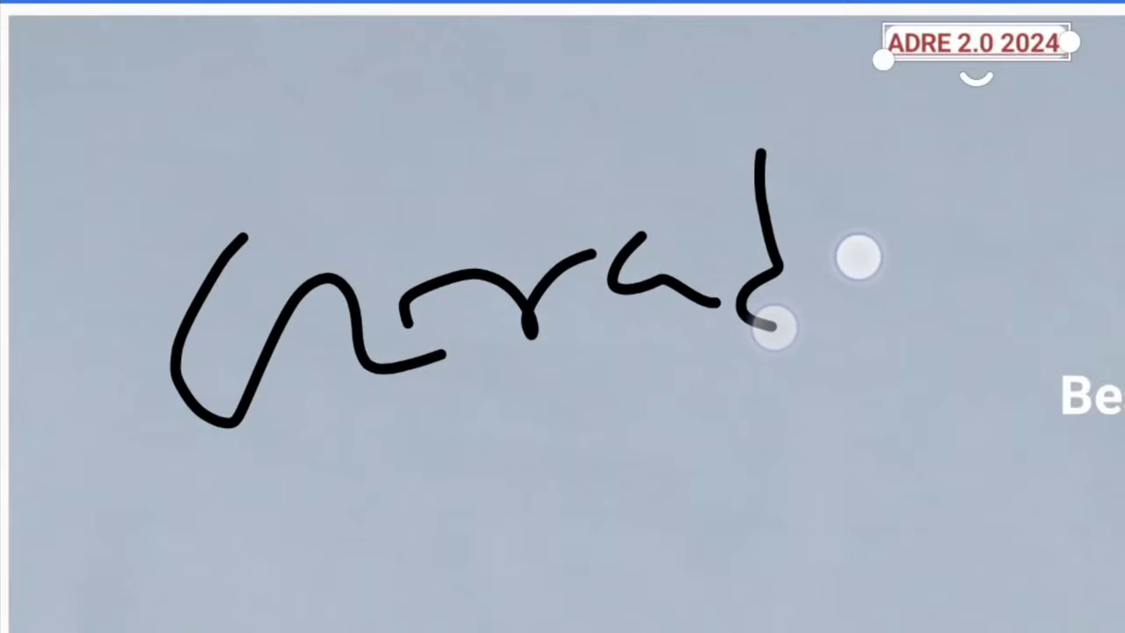
Step: Add extra letters and a dot to the cursive word, then undo them
left_click_drag(860, 256, 919, 264)
left_click_drag(951, 167, 954, 260)
left_click(1018, 217)
key("ctrl+z")
key("ctrl+z")
key("ctrl+z")
key("ctrl+z")
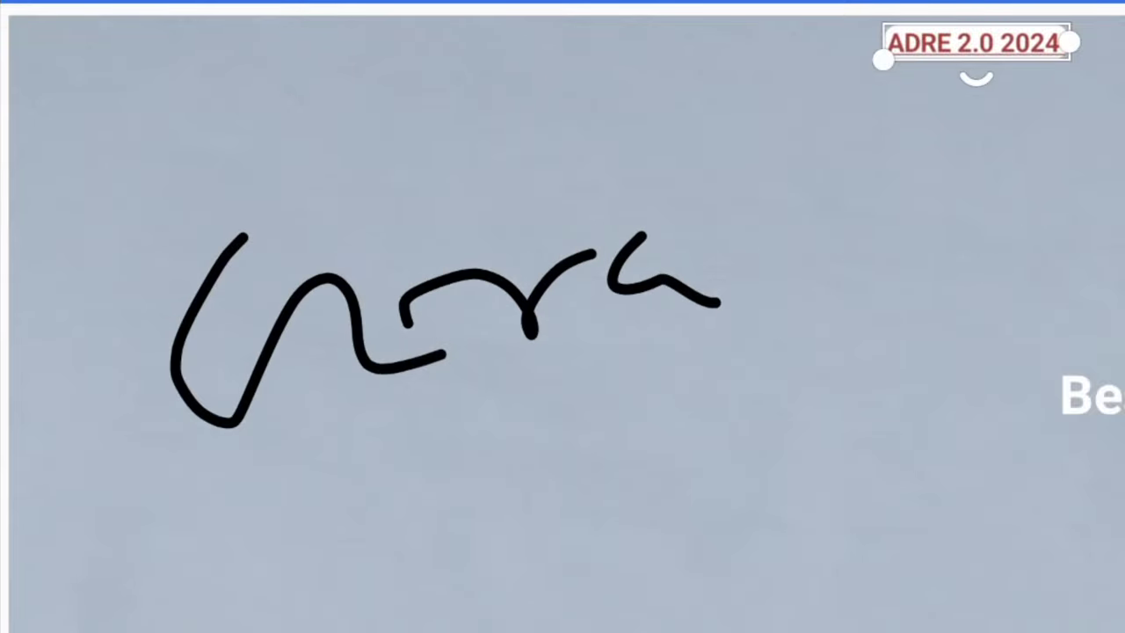
key("ctrl+z")
key("ctrl+z")
Step: Write the 8,75 cut-off figure with a slash and tick, then undo every stroke
left_click_drag(457, 206, 497, 362)
mouse_move(676, 237)
left_mouse_down()
mouse_move(616, 237)
mouse_move(751, 160)
left_mouse_up()
left_click_drag(787, 371, 763, 466)
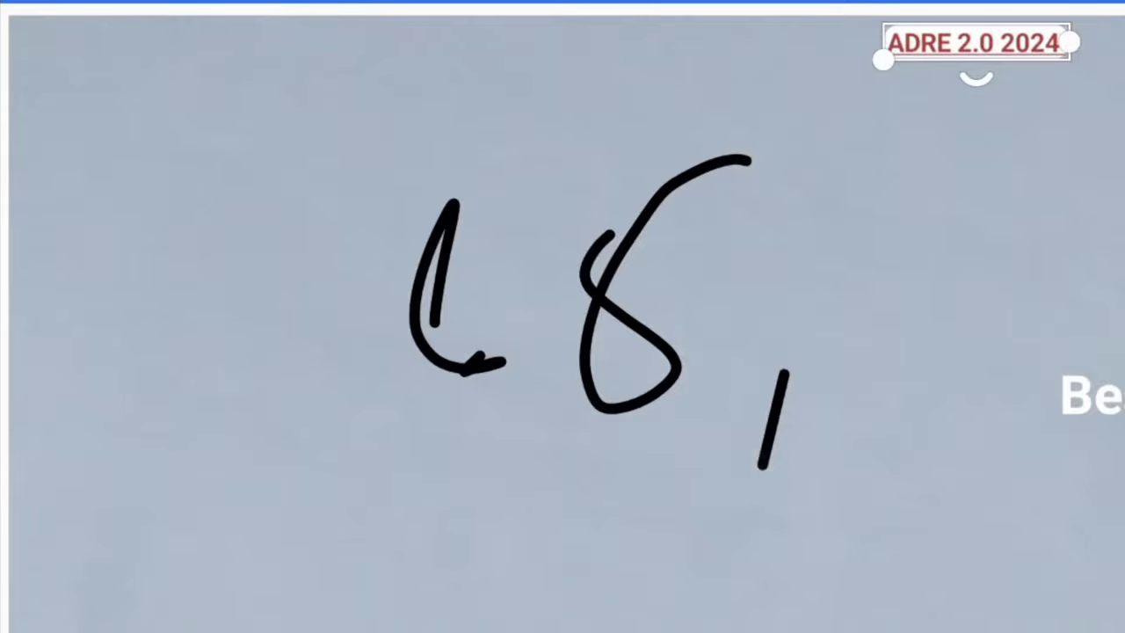
left_click_drag(796, 264, 849, 386)
left_click_drag(954, 211, 945, 404)
left_click_drag(959, 175, 1046, 160)
left_click_drag(1055, 268, 976, 405)
mouse_move(541, 464)
left_mouse_down()
mouse_move(532, 482)
mouse_move(721, 373)
left_mouse_up()
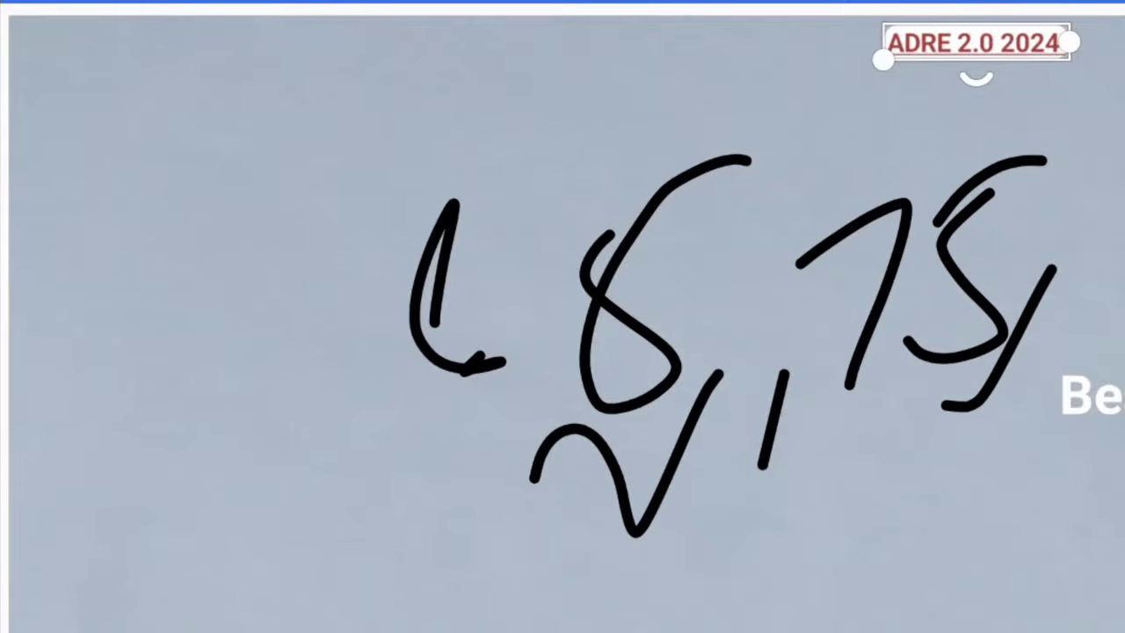
key("ctrl+z")
key("ctrl+z")
key("ctrl+z")
key("ctrl+z")
key("ctrl+z")
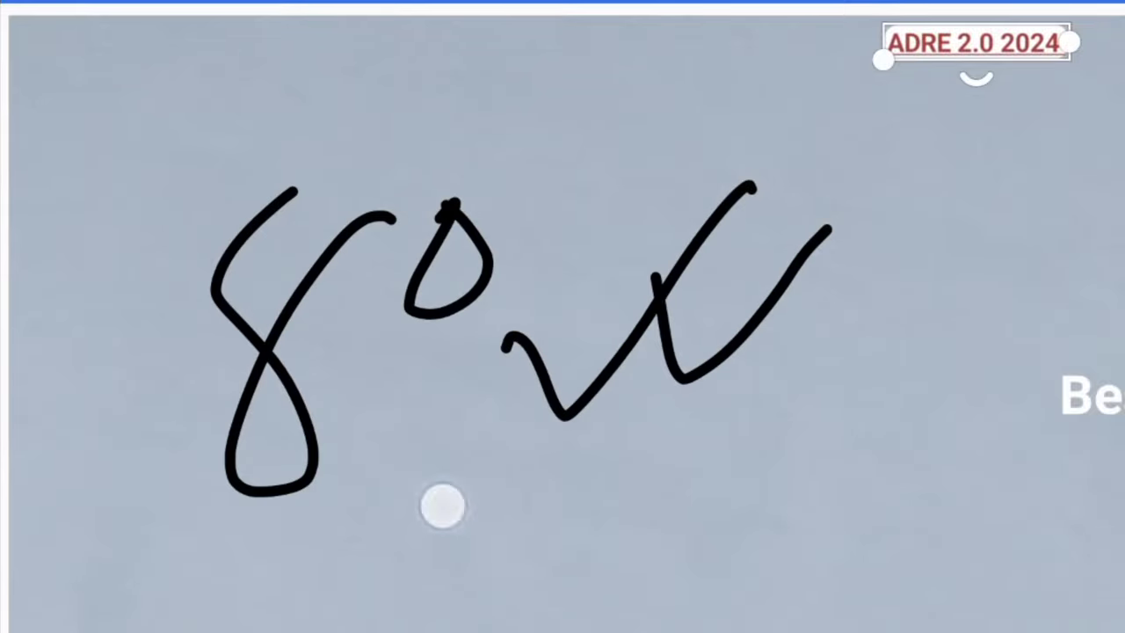
Step: Sketch and undo check-mark strokes below 80, then handwrite 'Subscribe' across the canvas
left_click_drag(440, 505, 605, 470)
left_click_drag(615, 453, 642, 532)
left_click_drag(677, 444, 703, 532)
left_click_drag(778, 409, 778, 462)
mouse_move(791, 508)
left_mouse_down()
mouse_move(1011, 376)
mouse_move(910, 449)
mouse_move(1042, 356)
left_mouse_up()
key("ctrl+z")
key("ctrl+z")
key("ctrl+z")
key("ctrl+z")
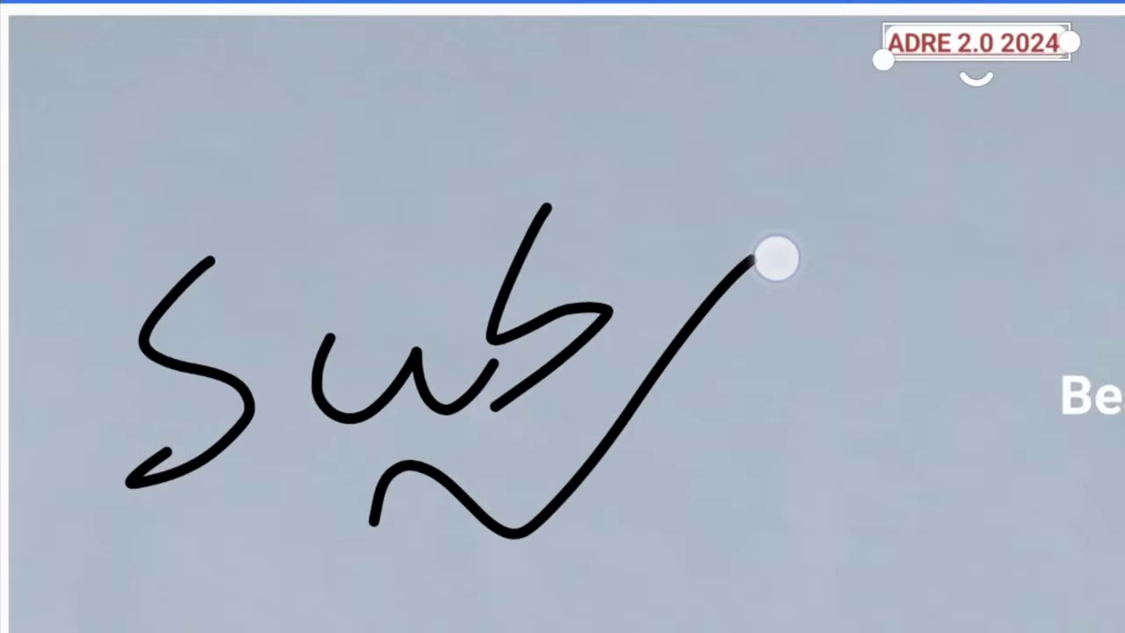
left_click_drag(668, 378, 881, 263)
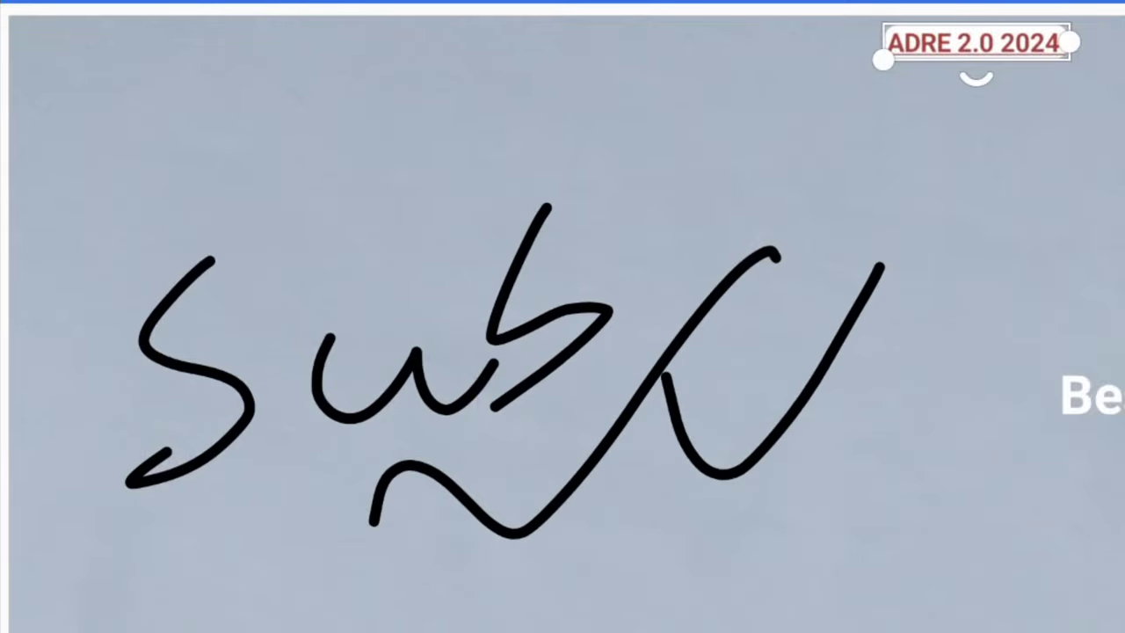